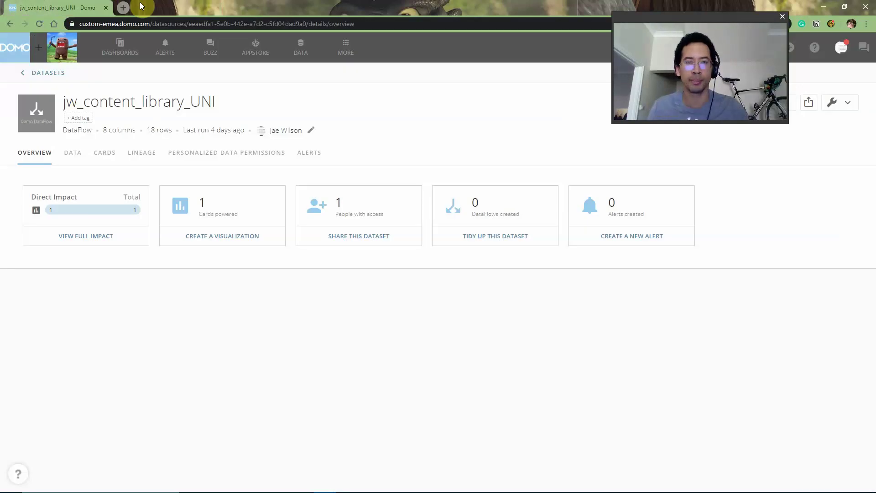
# Snap the jw_content_library_UNI dataset page beside the Dojo 'How to calculate usage %' question.
pyautogui.press('super+Right')
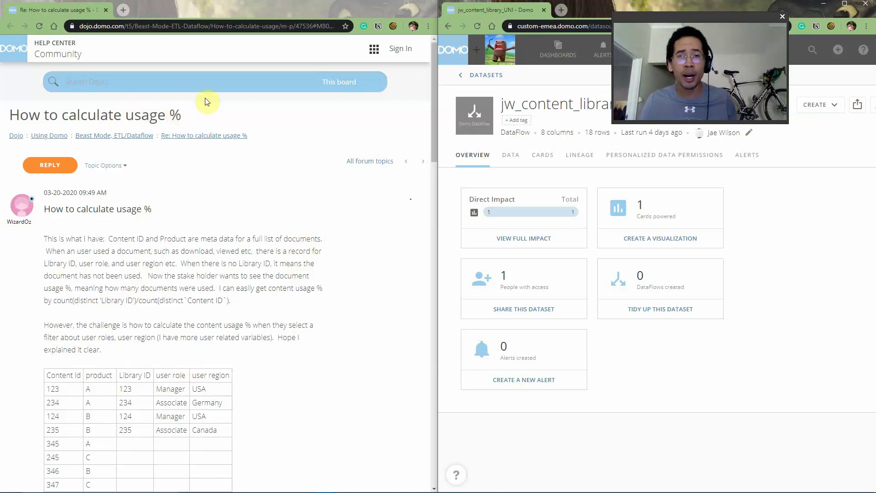
# Scroll the forum post to its sample tables and show jw_content_library_UNI's Content id, Topic, Library ID rows.
pyautogui.click(433, 153)
pyautogui.moveTo(432, 151); pyautogui.dragTo(428, 179)
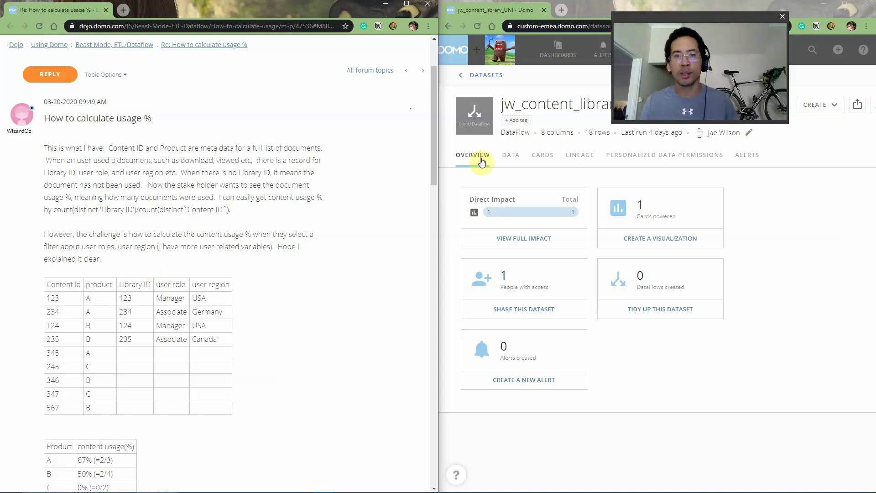
pyautogui.click(507, 156)
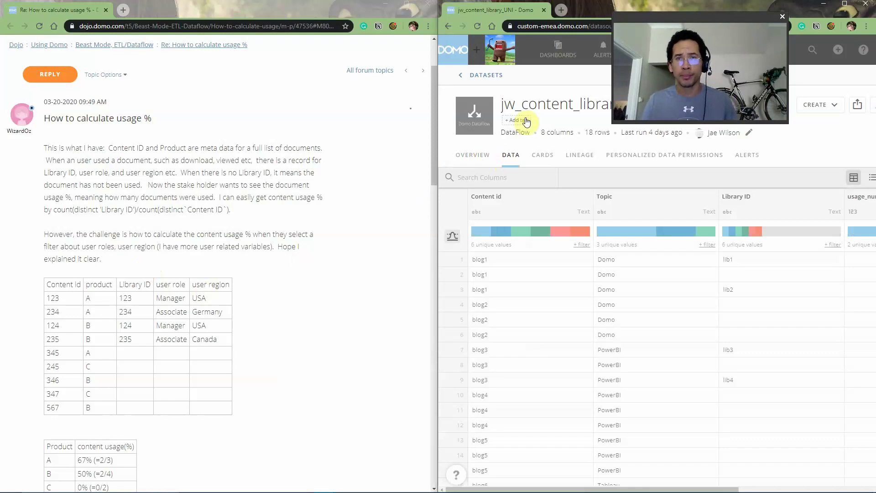
# Maximize Domo, go to the dataflow and view the jw_Content Library input's 9 raw rows.
pyautogui.doubleClick(804, 9)
pyautogui.click(832, 104)
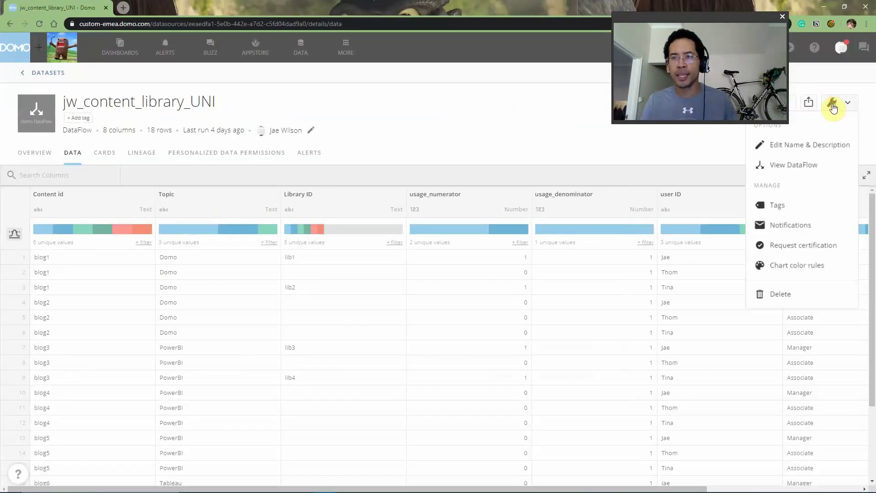
pyautogui.click(809, 163)
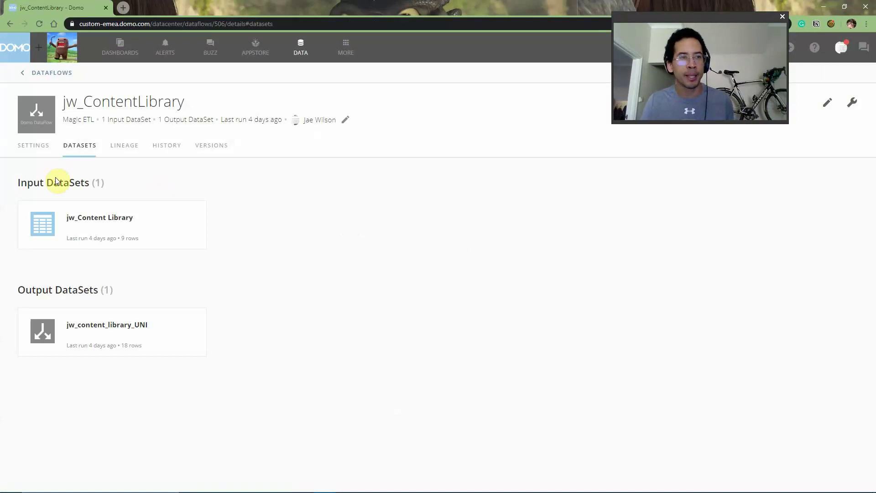
pyautogui.click(64, 226)
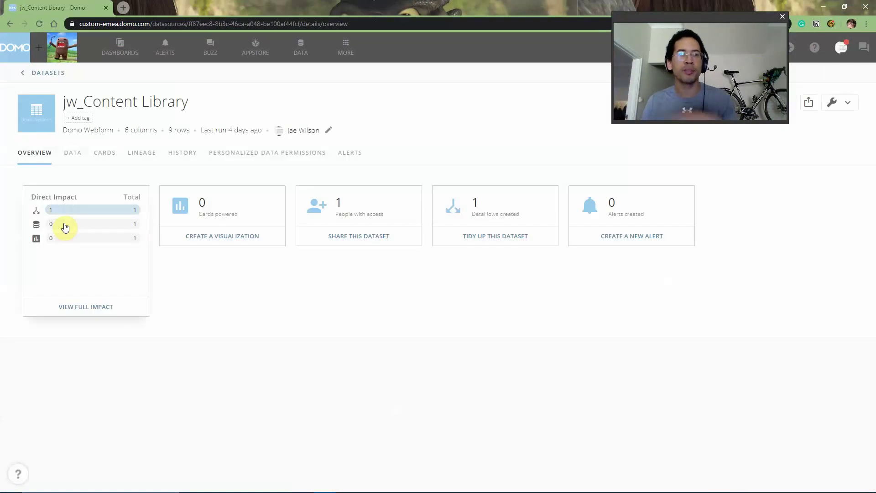
pyautogui.click(72, 155)
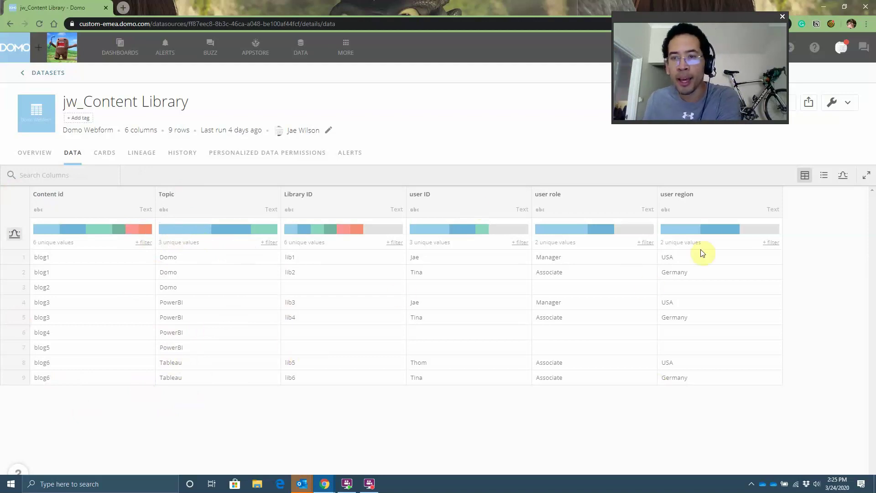
# Filter the input rows to the Germany user region, then head back toward the dataflow's datasets.
pyautogui.click(724, 230)
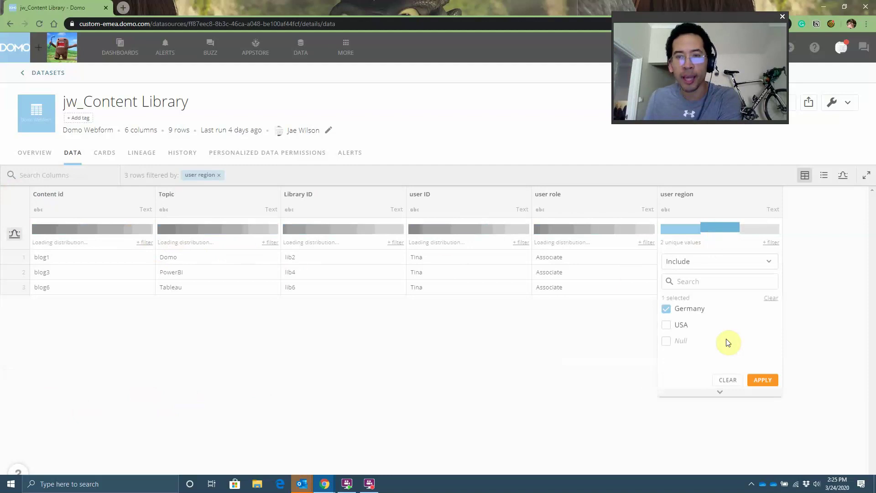
pyautogui.click(401, 408)
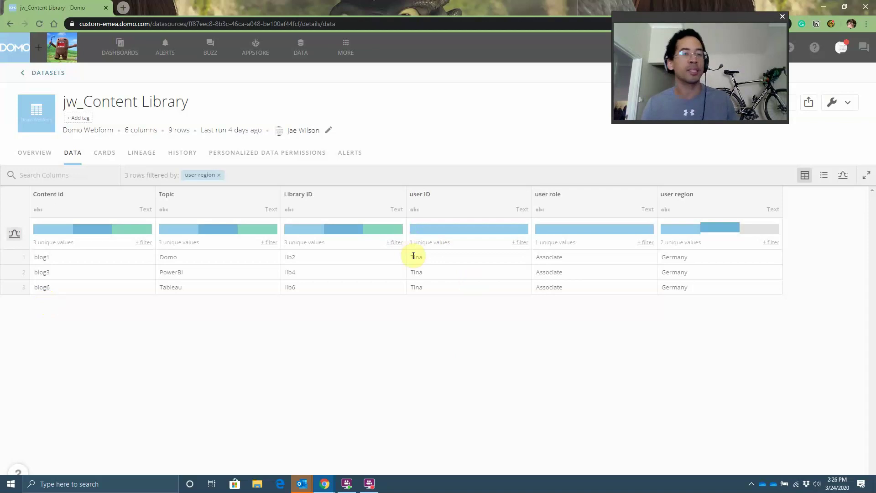
pyautogui.click(8, 23)
# Return to the jw_ContentLibrary dataflow's Datasets tab and open its Magic ETL graph for editing.
pyautogui.click(8, 23)
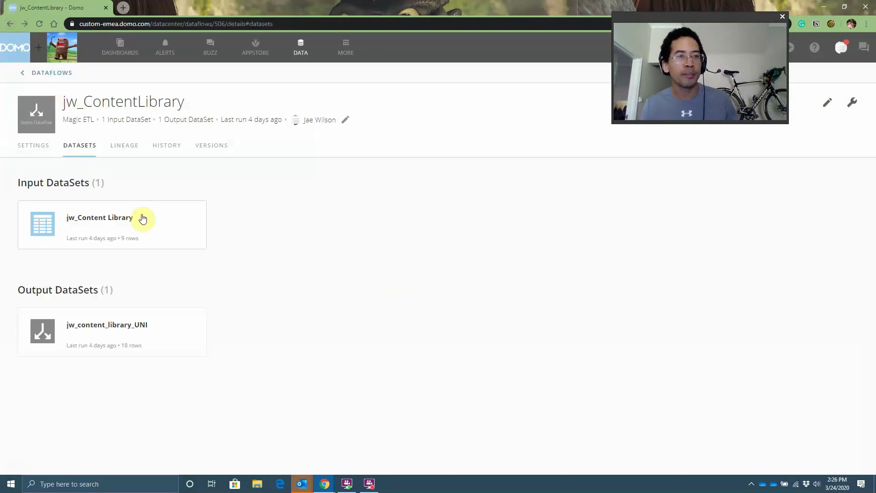
pyautogui.click(832, 101)
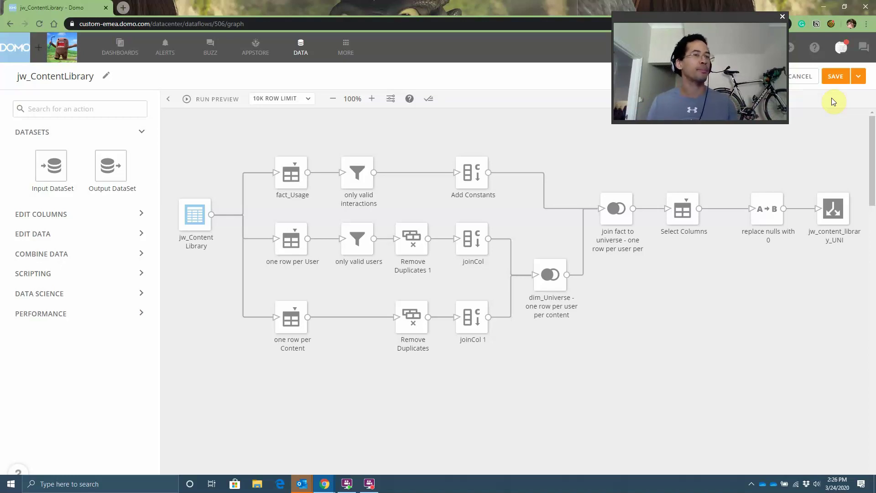
pyautogui.moveTo(212, 225)
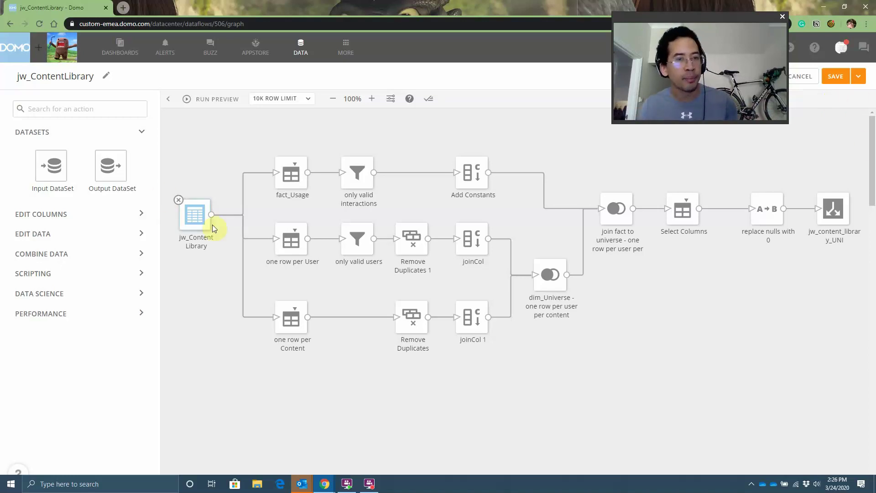
pyautogui.moveTo(257, 213); pyautogui.dragTo(574, 373)
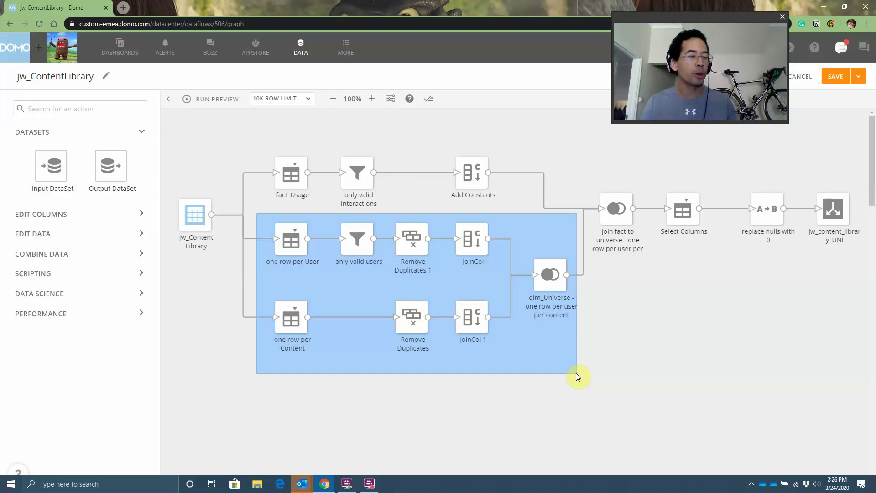
pyautogui.moveTo(576, 374); pyautogui.dragTo(568, 372)
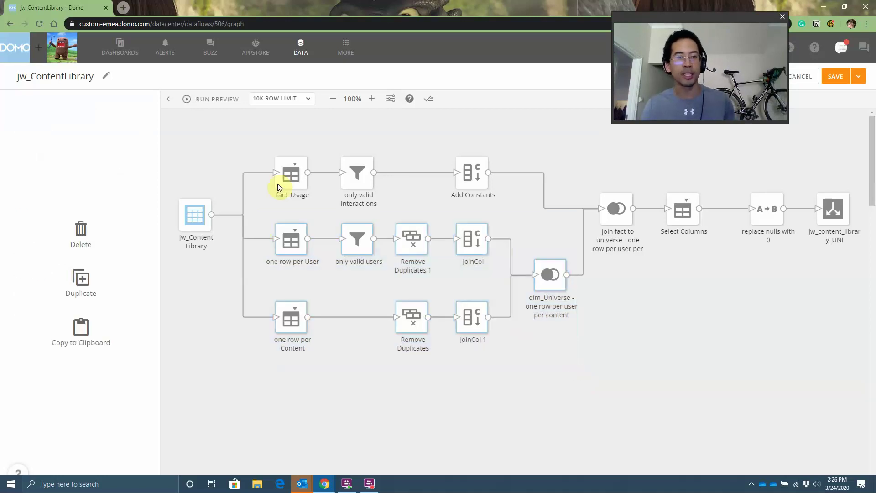
pyautogui.moveTo(260, 132); pyautogui.dragTo(514, 206)
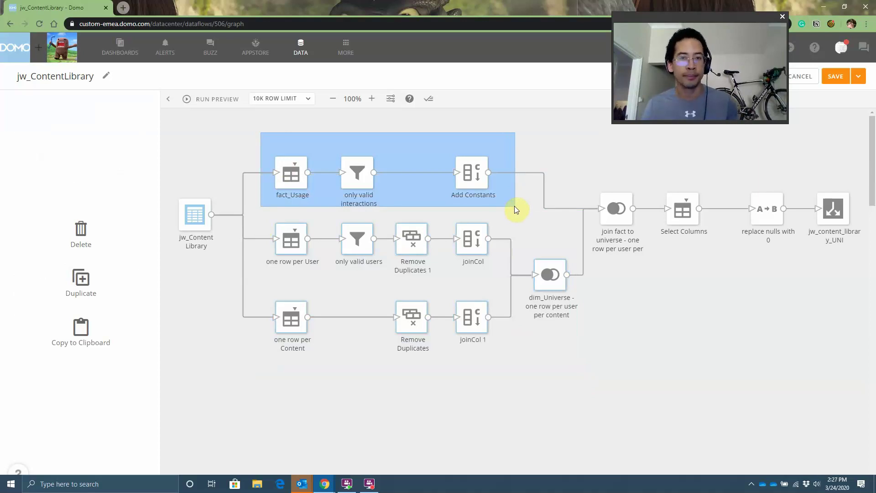
pyautogui.moveTo(514, 207); pyautogui.dragTo(514, 206)
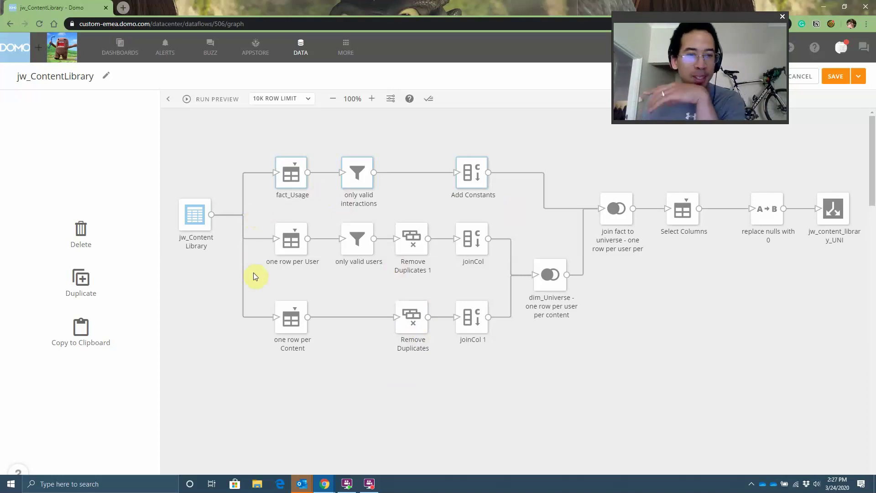
pyautogui.moveTo(254, 273); pyautogui.dragTo(503, 380)
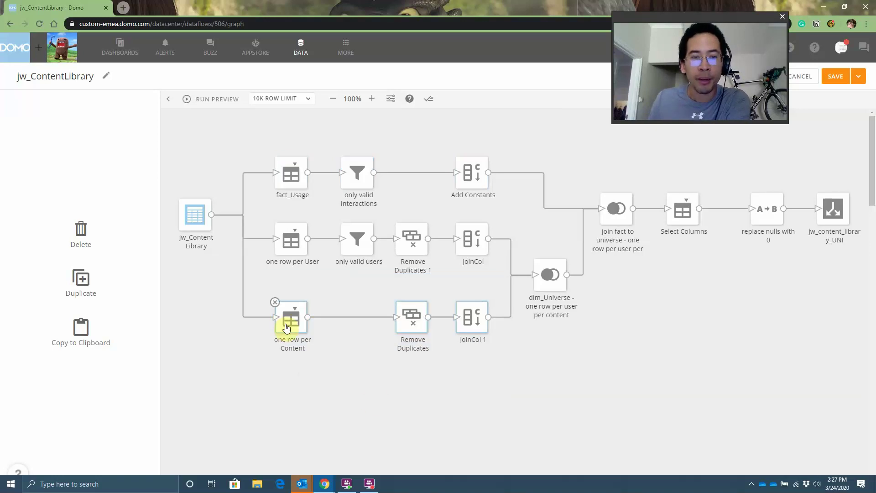
pyautogui.click(286, 323)
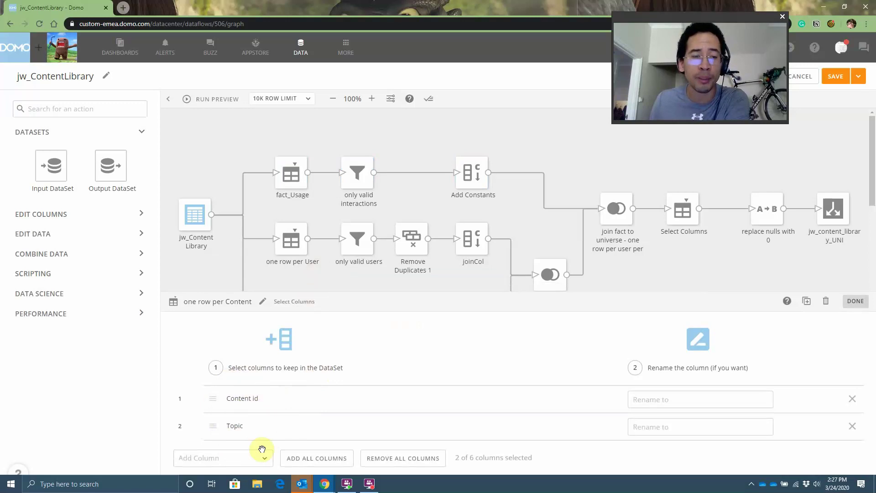
pyautogui.click(319, 270)
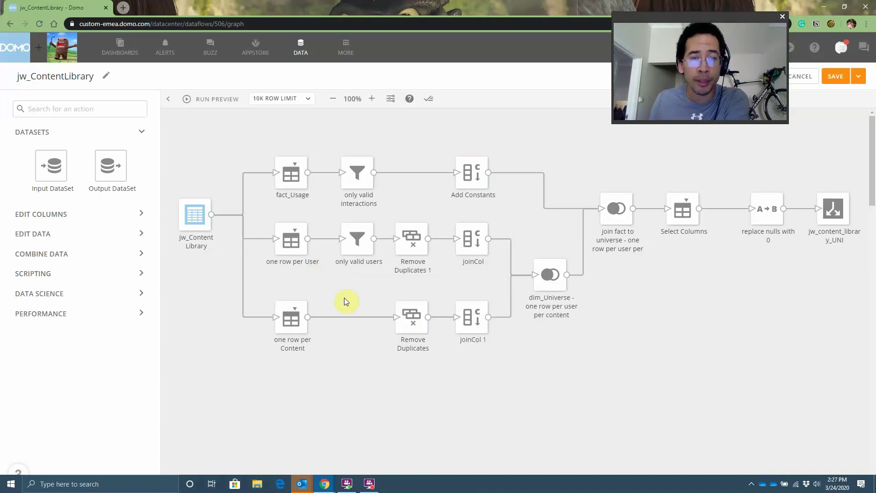
pyautogui.moveTo(365, 286); pyautogui.dragTo(437, 350)
pyautogui.moveTo(274, 303)
pyautogui.mouseDown()
pyautogui.moveTo(263, 298)
pyautogui.moveTo(279, 297)
pyautogui.moveTo(271, 298)
pyautogui.mouseUp()
pyautogui.click(286, 250)
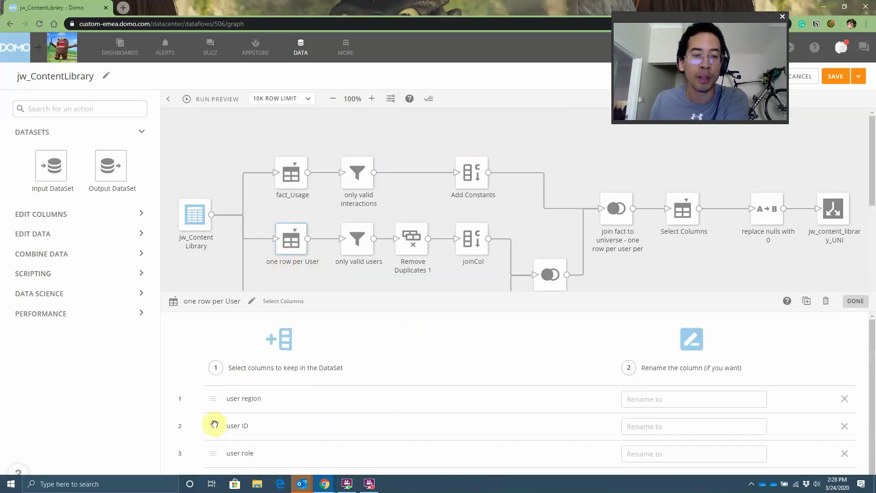
pyautogui.moveTo(214, 425); pyautogui.dragTo(212, 398)
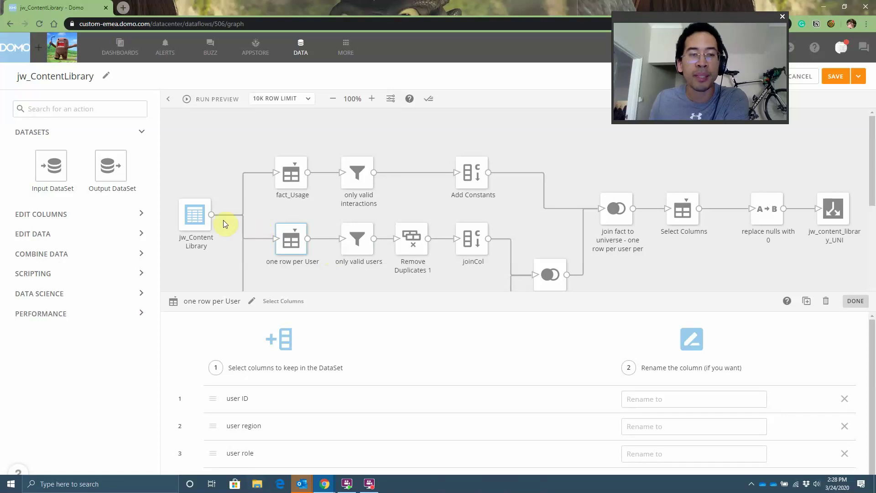
pyautogui.click(360, 252)
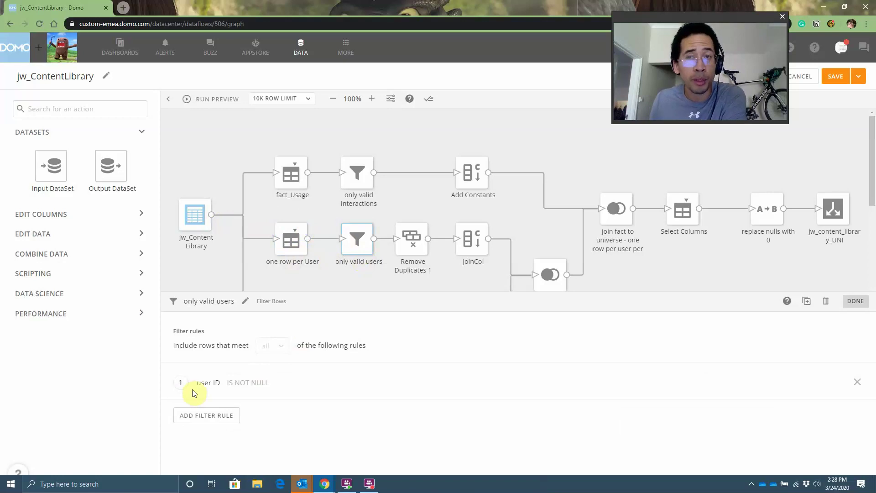
pyautogui.click(419, 248)
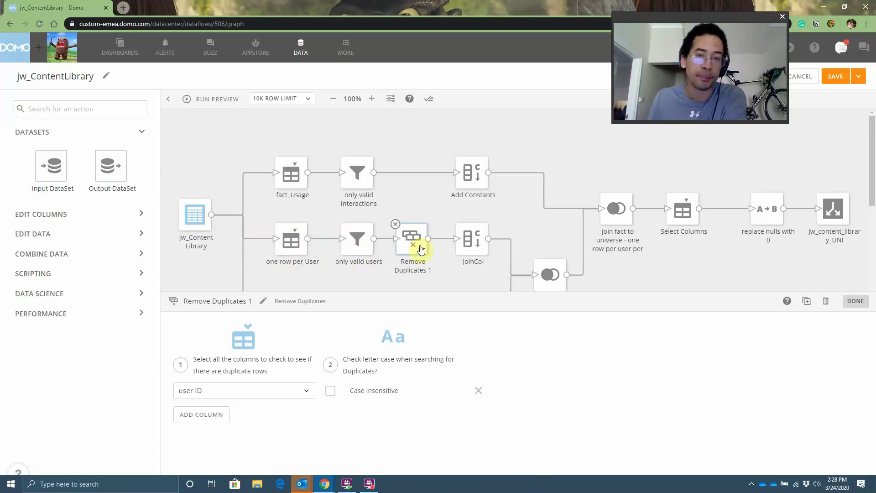
pyautogui.click(448, 215)
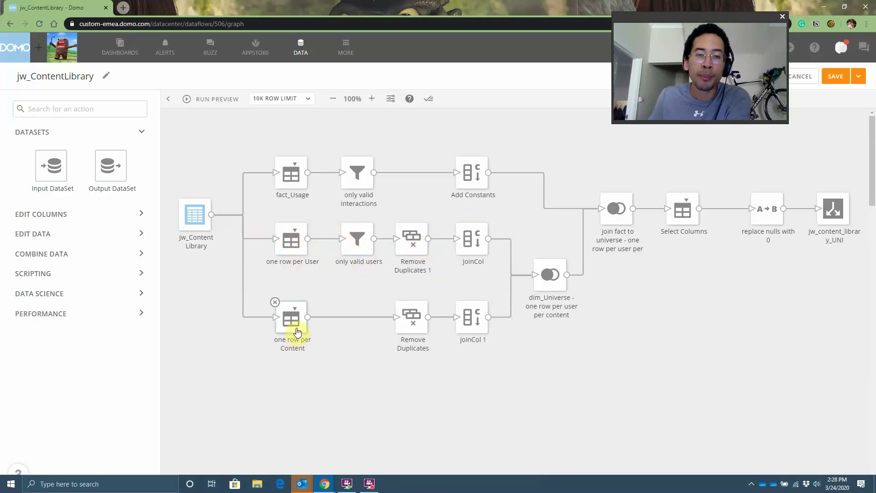
# After checking joinCol and the dim_Universe join, give joinCol 1 a Whole Number usage_denominator of 1.
pyautogui.click(470, 239)
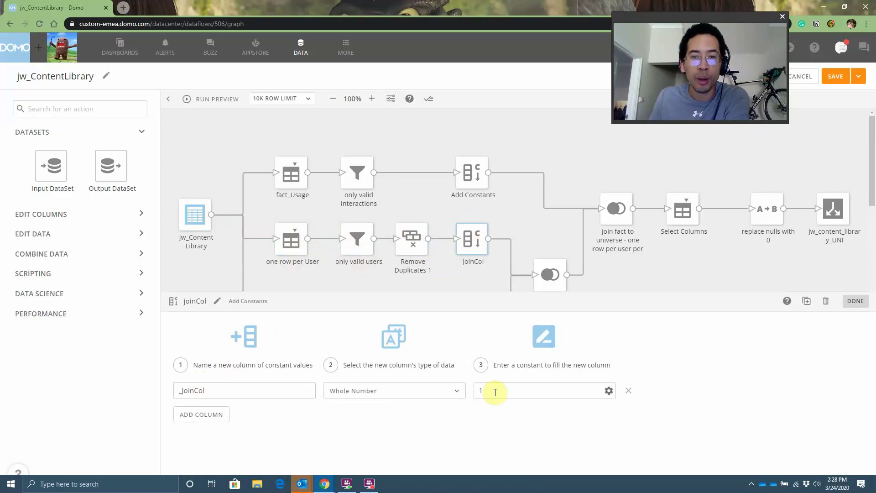
pyautogui.click(478, 282)
pyautogui.click(455, 332)
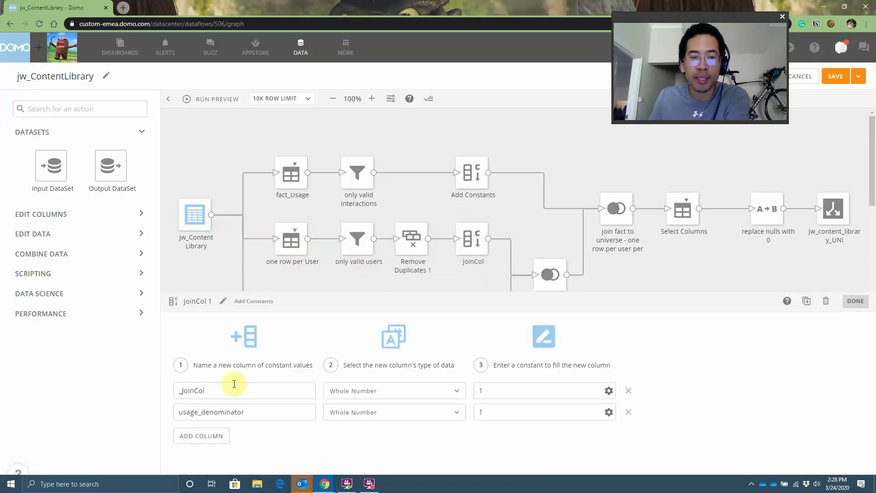
pyautogui.click(551, 279)
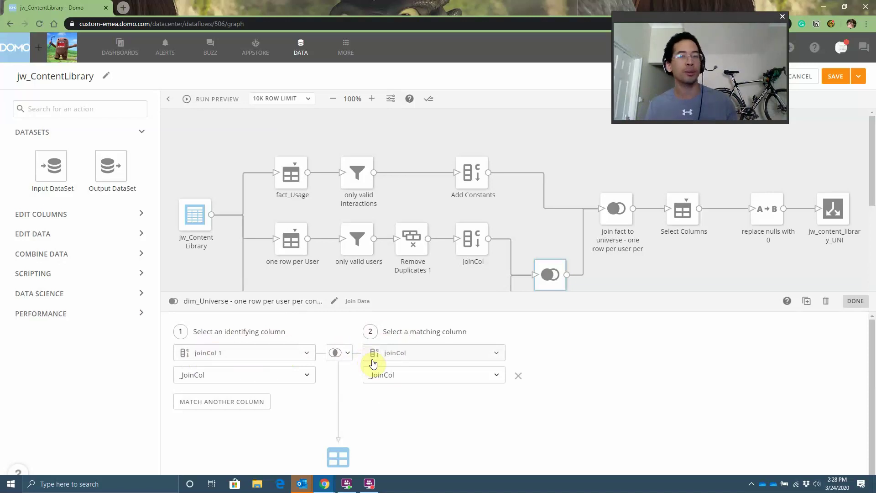
pyautogui.click(481, 271)
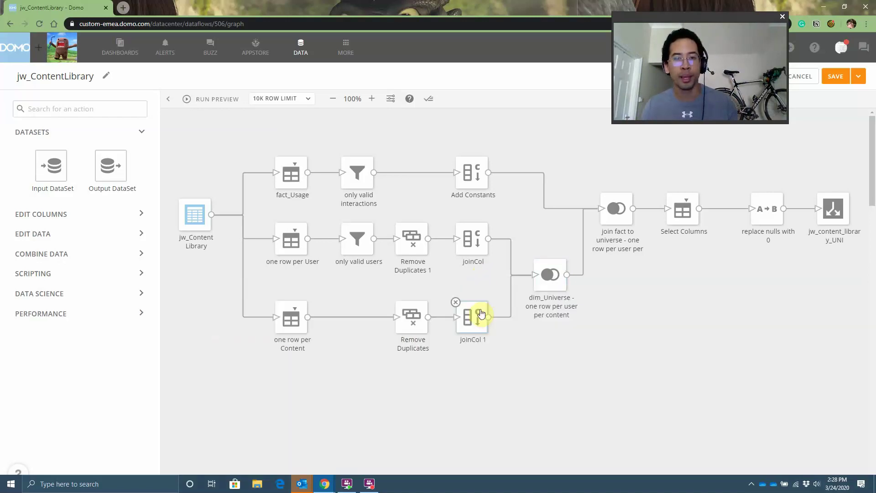
pyautogui.click(476, 312)
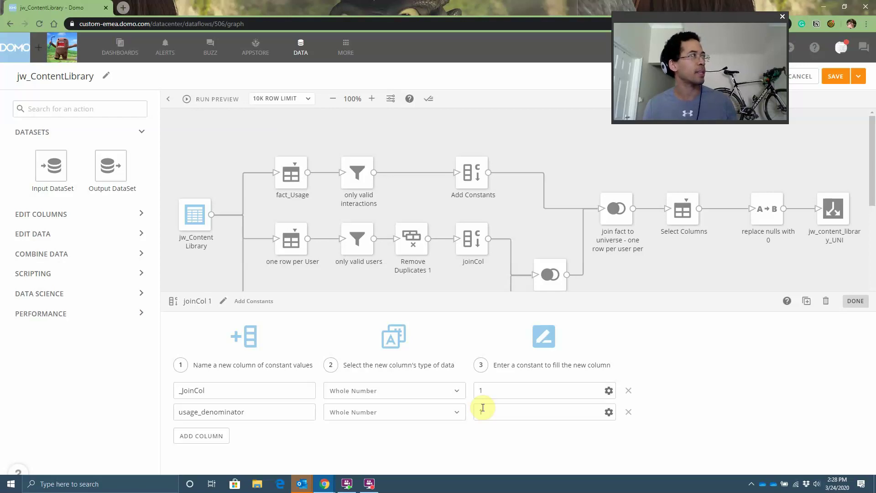
pyautogui.write('1')
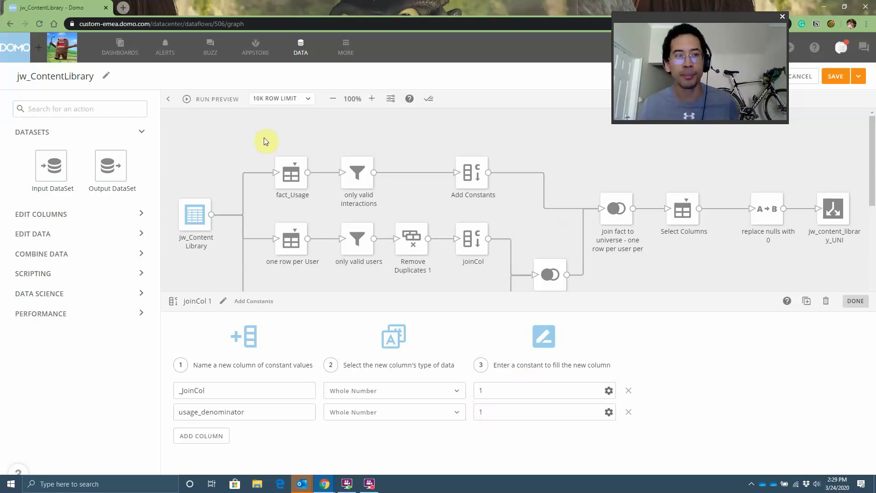
# Run a full dataflow preview and inspect fact_Usage, the only valid interactions filter and Add Constants.
pyautogui.click(229, 109)
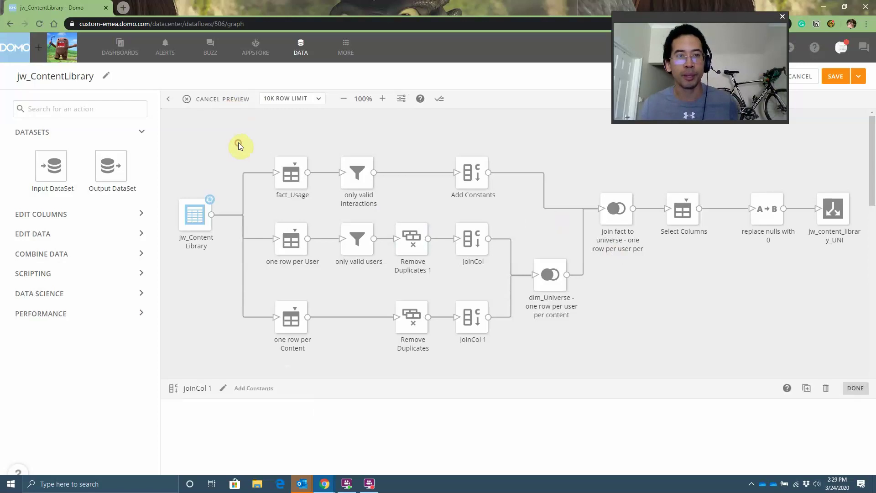
pyautogui.moveTo(251, 134); pyautogui.dragTo(507, 208)
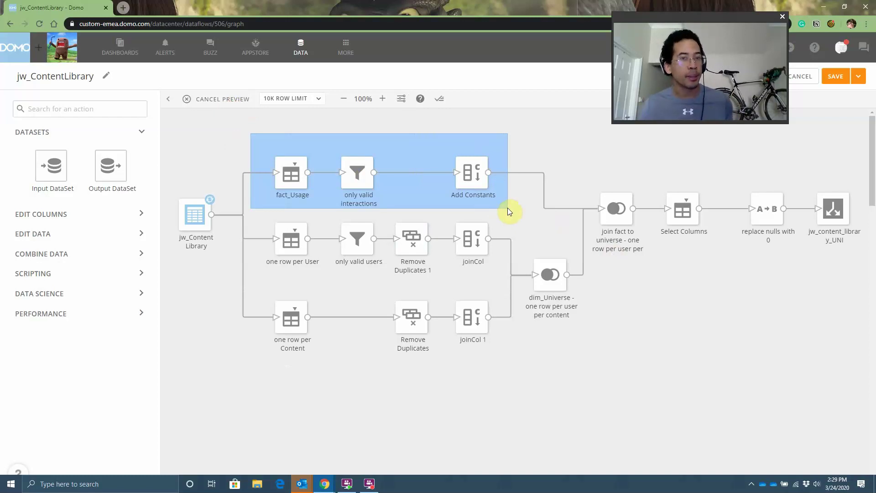
pyautogui.moveTo(507, 208); pyautogui.dragTo(508, 207)
pyautogui.click(281, 183)
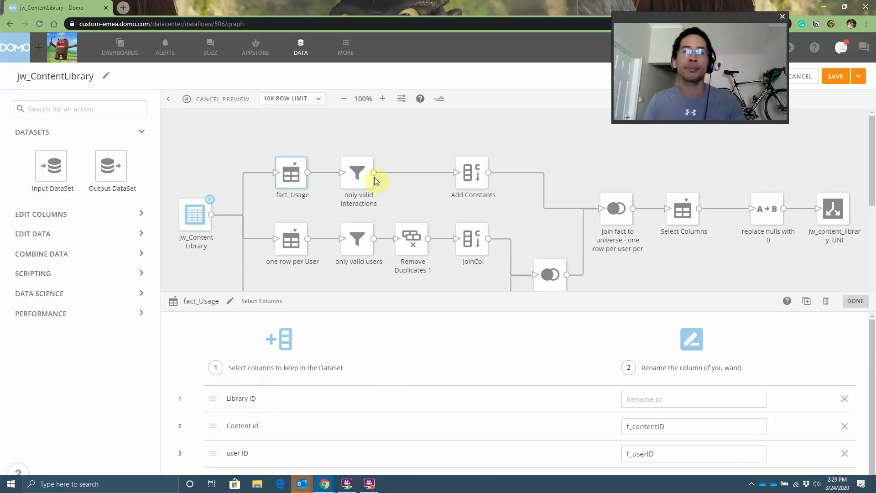
pyautogui.click(349, 186)
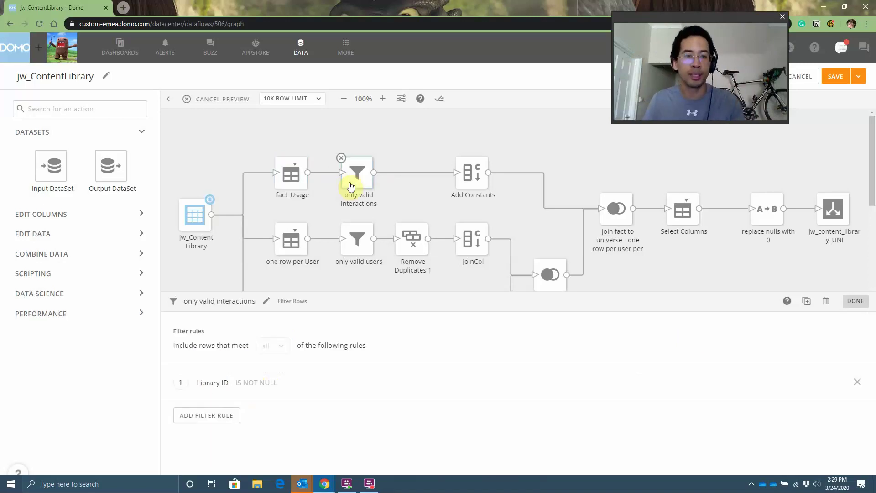
pyautogui.click(473, 178)
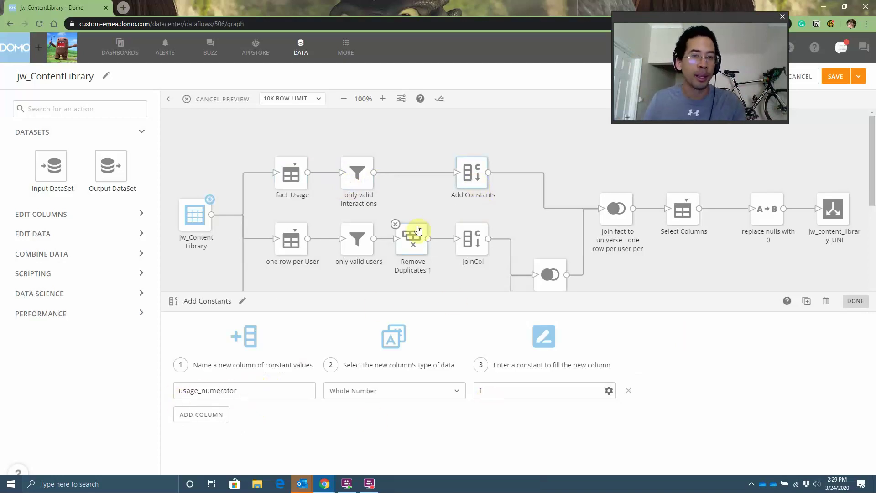
# Preview the Add Constants rows and show the join matching Content id to f_contentID and user ID to f_userID.
pyautogui.moveTo(301, 236); pyautogui.dragTo(422, 284)
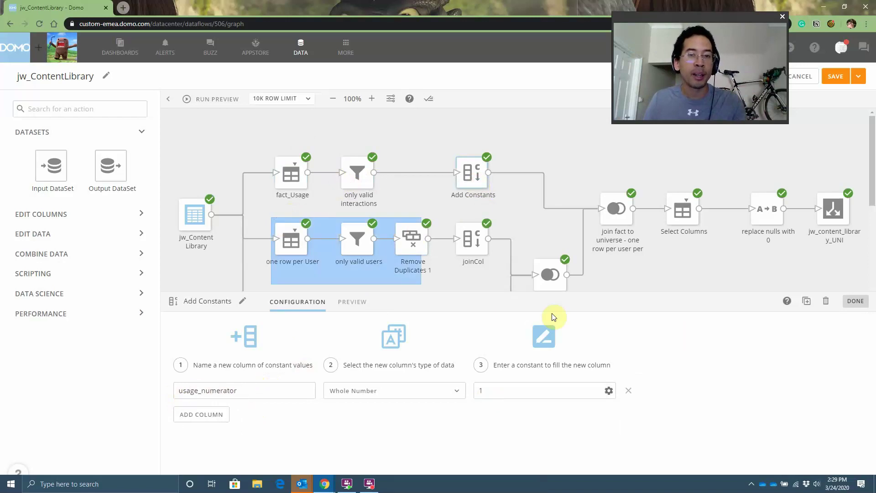
pyautogui.moveTo(555, 297); pyautogui.dragTo(508, 207)
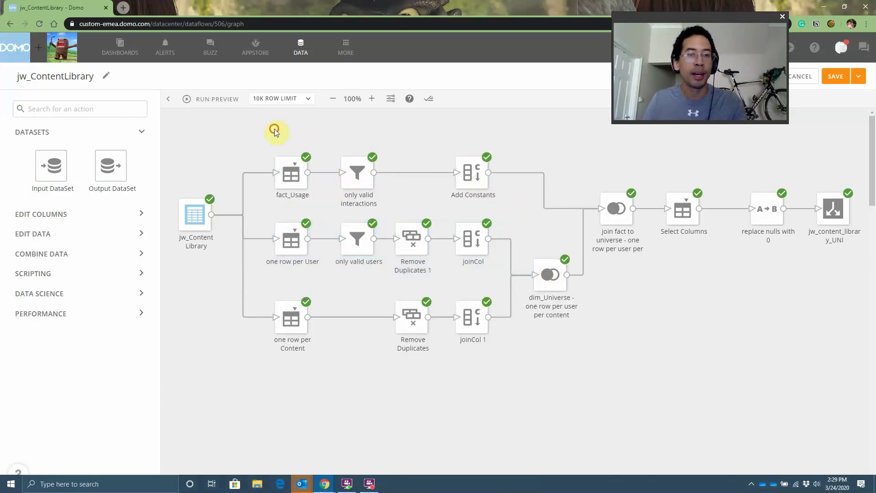
pyautogui.moveTo(274, 129); pyautogui.dragTo(494, 195)
pyautogui.click(470, 173)
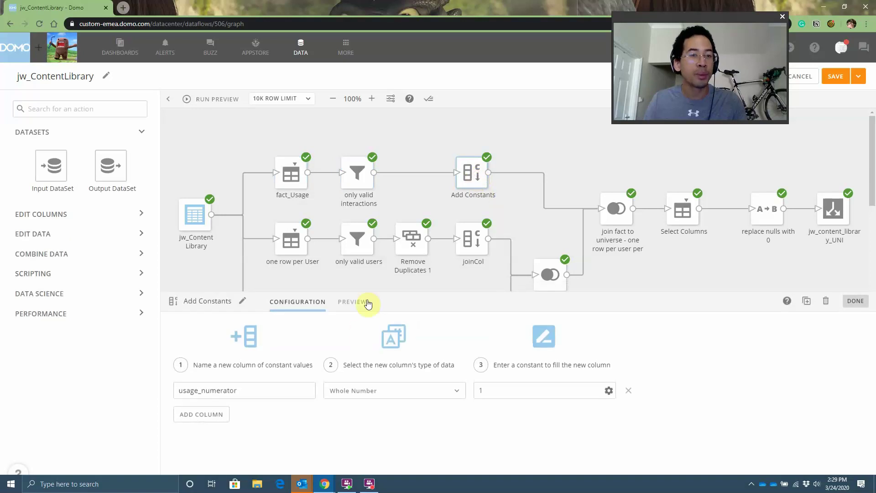
pyautogui.click(353, 302)
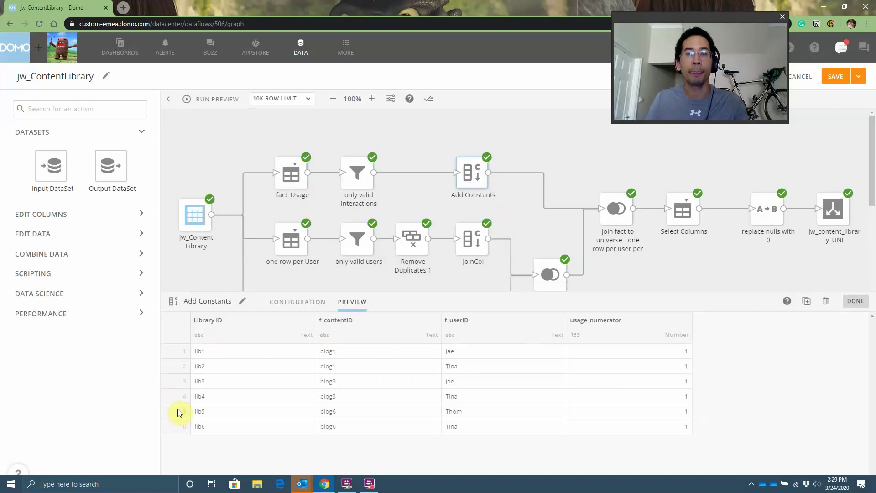
pyautogui.click(616, 209)
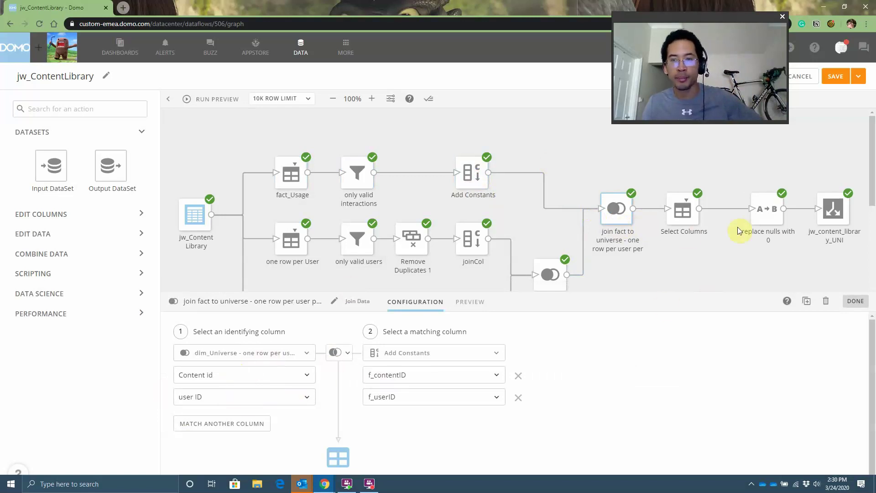
# Show the replace nulls with 0 step's mapping of Null usage_numerator values to 0.
pyautogui.click(776, 211)
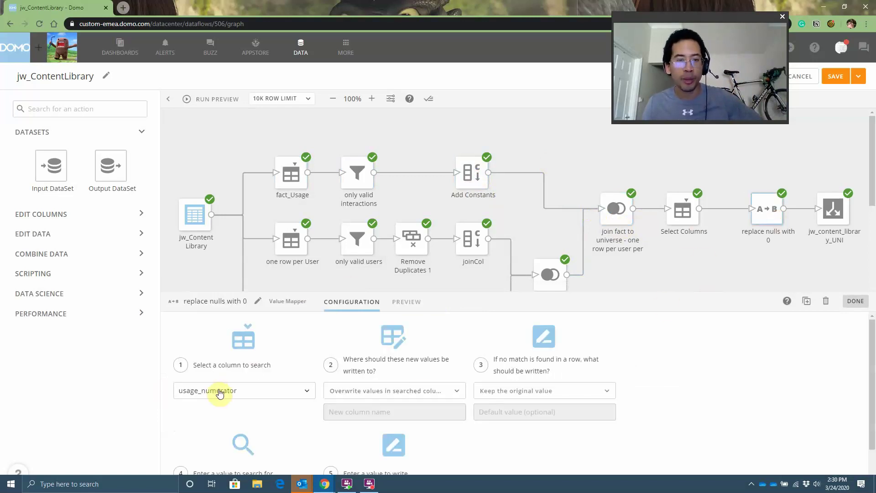
pyautogui.scroll(-1, 484, 386)
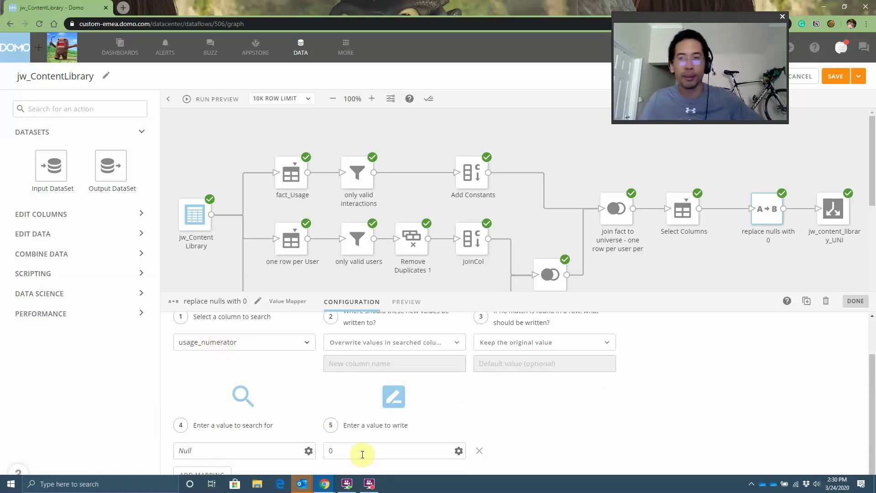
# Preview the jw_content_library_UNI output rows, where usage_numerator is 0 wherever Library ID is NULL.
pyautogui.click(833, 209)
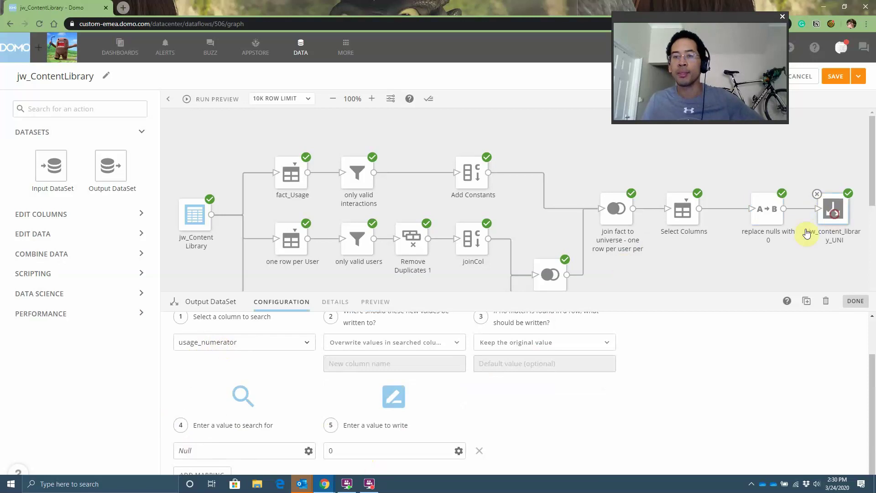
pyautogui.click(375, 303)
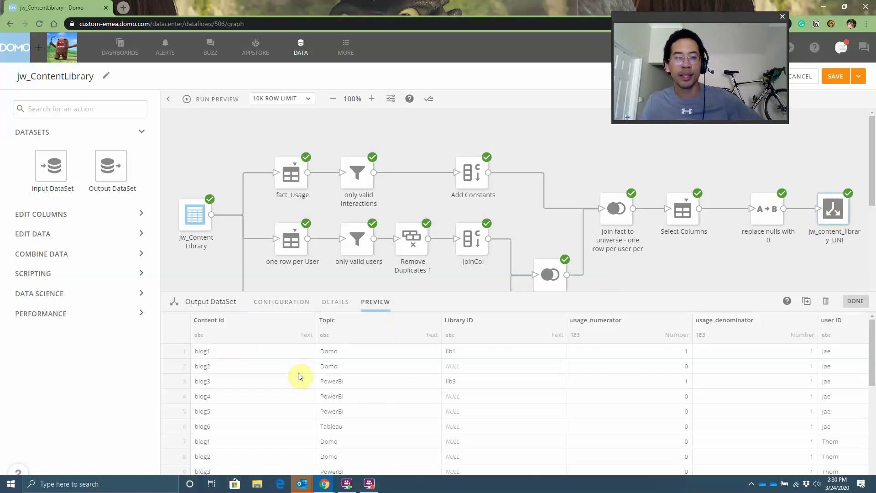
pyautogui.moveTo(326, 292); pyautogui.dragTo(347, 157)
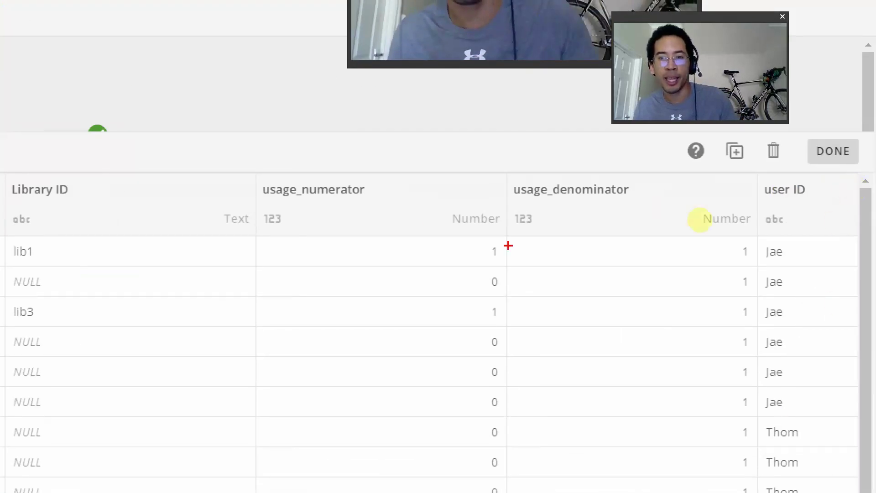
pyautogui.moveTo(464, 227)
pyautogui.mouseDown()
pyautogui.moveTo(700, 287)
pyautogui.moveTo(817, 272)
pyautogui.moveTo(751, 317)
pyautogui.moveTo(802, 316)
pyautogui.moveTo(757, 309)
pyautogui.moveTo(813, 304)
pyautogui.mouseUp()
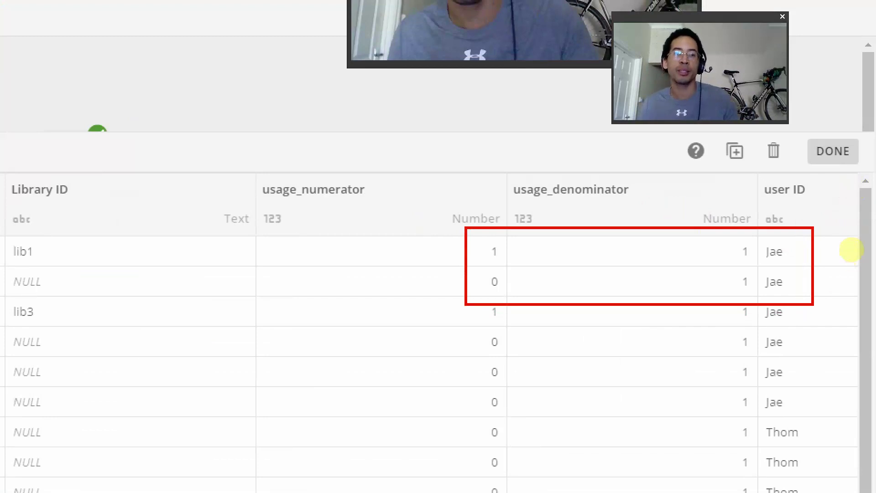
pyautogui.moveTo(466, 227)
pyautogui.mouseDown()
pyautogui.moveTo(446, 231)
pyautogui.moveTo(450, 260)
pyautogui.moveTo(445, 250)
pyautogui.mouseUp()
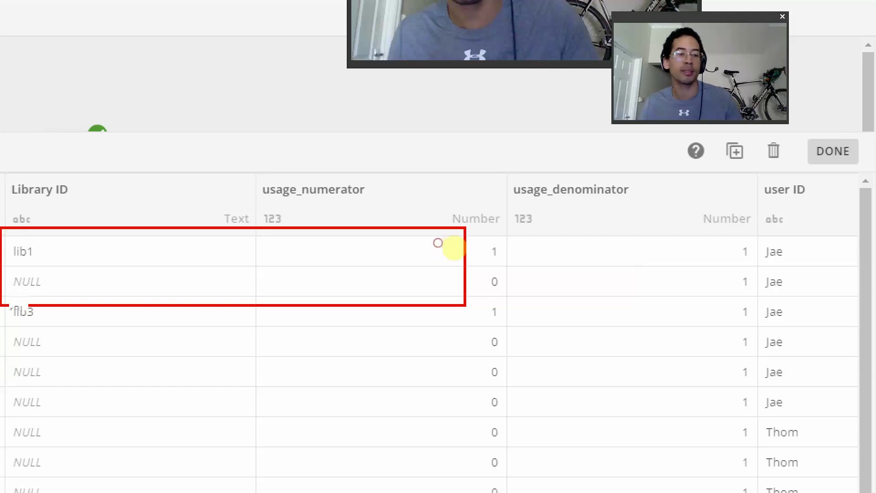
pyautogui.press('Escape')
# Exit the editor unsaved and open the jw_content_library_UNI card: Domo 0.33, PowerBI 0.22, Tableau 0.67.
pyautogui.click(803, 76)
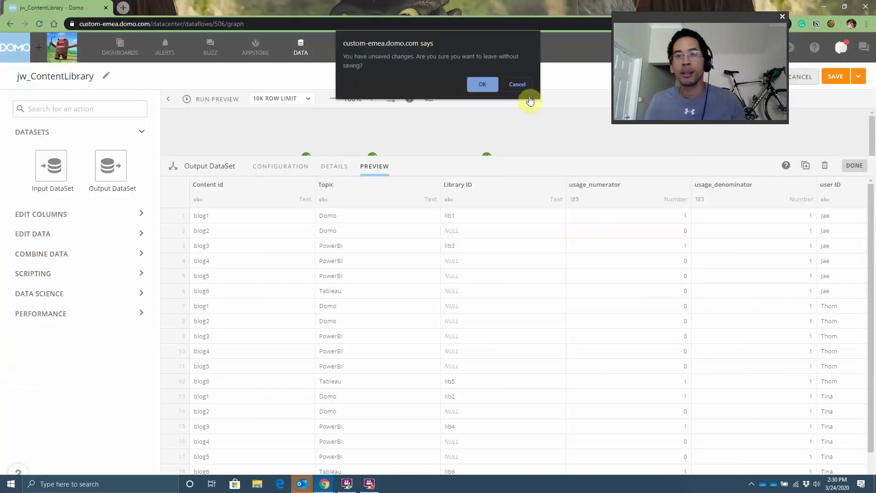
pyautogui.click(482, 89)
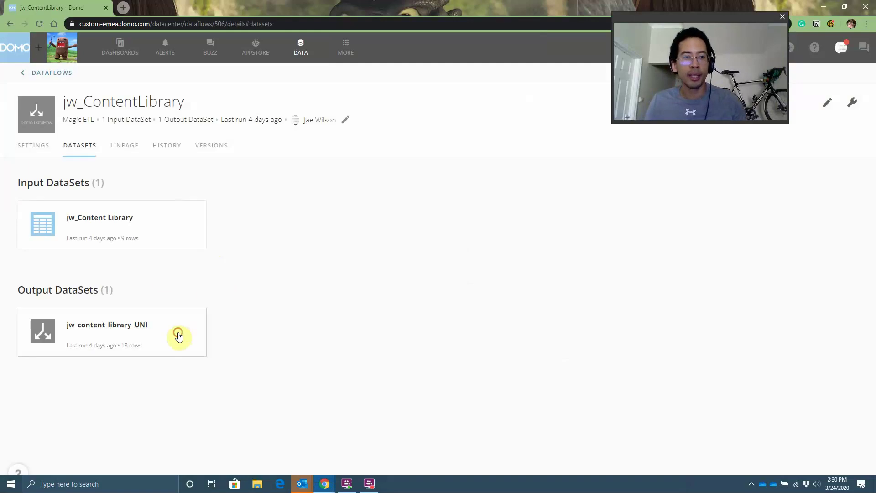
pyautogui.click(178, 335)
pyautogui.click(102, 154)
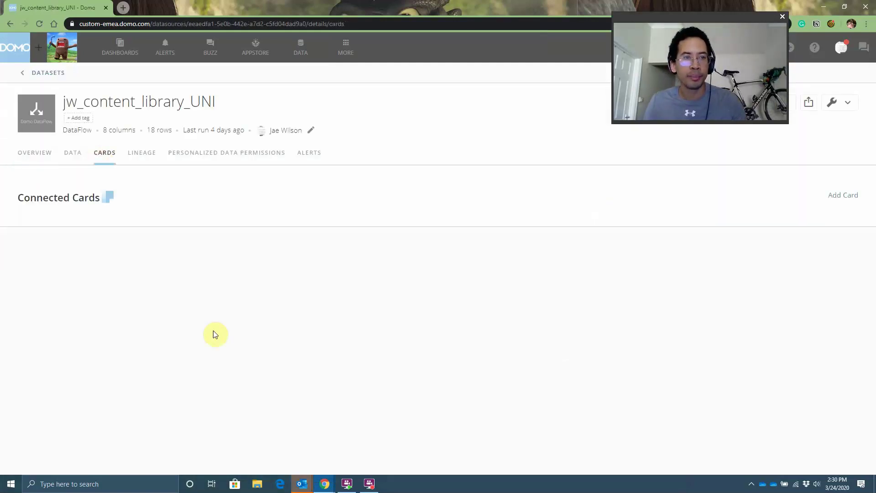
pyautogui.click(83, 263)
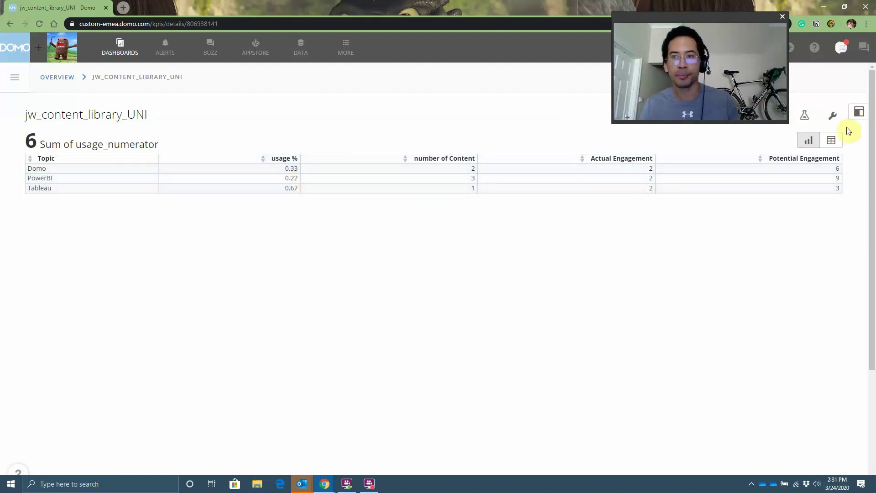
# Open the card in Analyzer and review the usage % formula sum(usage_numerator) / sum(usage_denominator), leaving it unchanged.
pyautogui.click(833, 115)
pyautogui.click(806, 143)
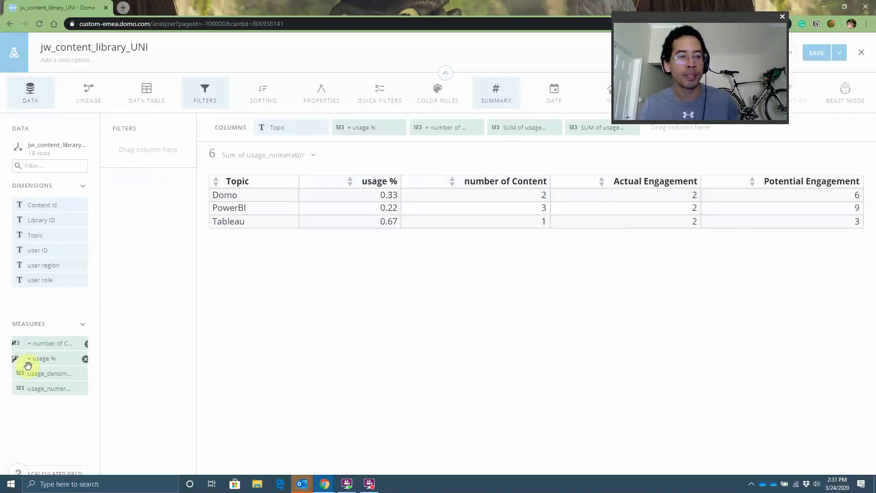
pyautogui.click(46, 360)
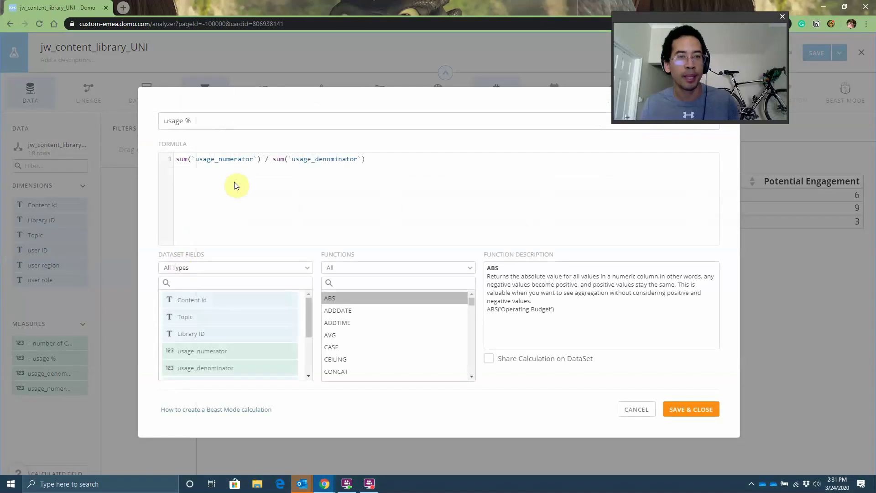
pyautogui.moveTo(262, 159); pyautogui.dragTo(165, 161)
pyautogui.moveTo(366, 160); pyautogui.dragTo(273, 160)
pyautogui.click(279, 166)
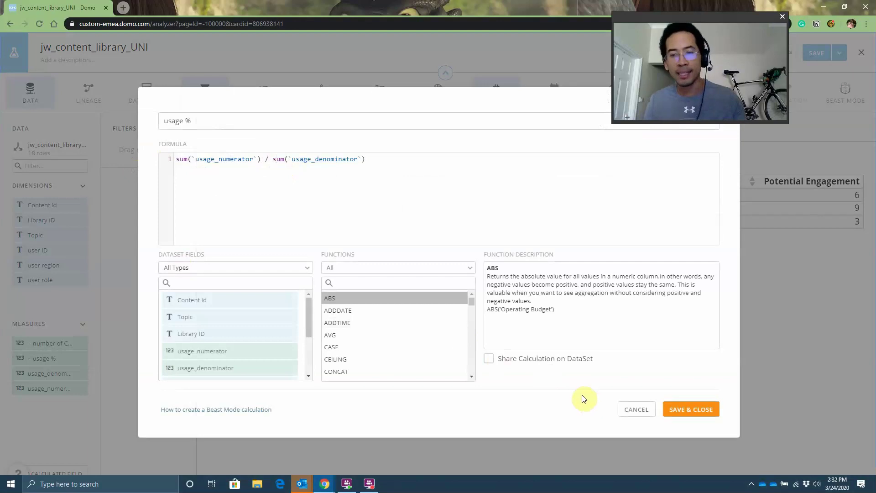
pyautogui.click(636, 409)
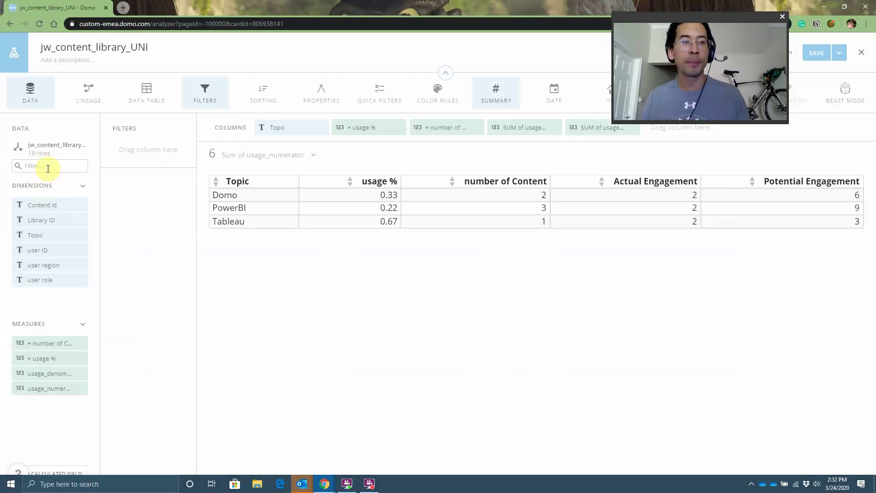
pyautogui.click(43, 168)
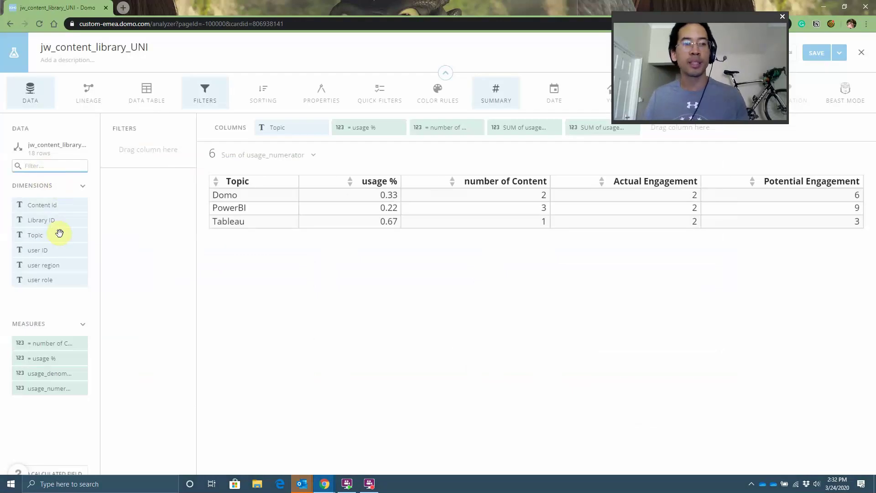
# Filter the table by user region to include only USA.
pyautogui.moveTo(61, 264); pyautogui.dragTo(143, 150)
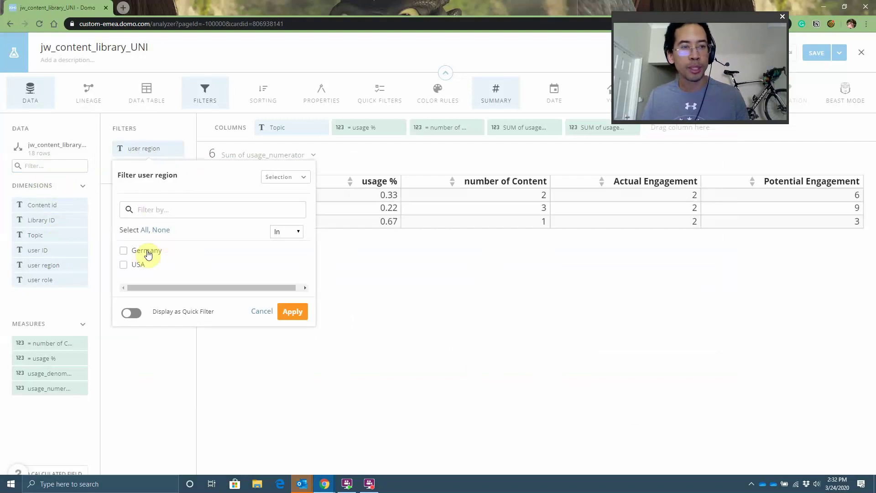
pyautogui.click(139, 265)
pyautogui.click(297, 352)
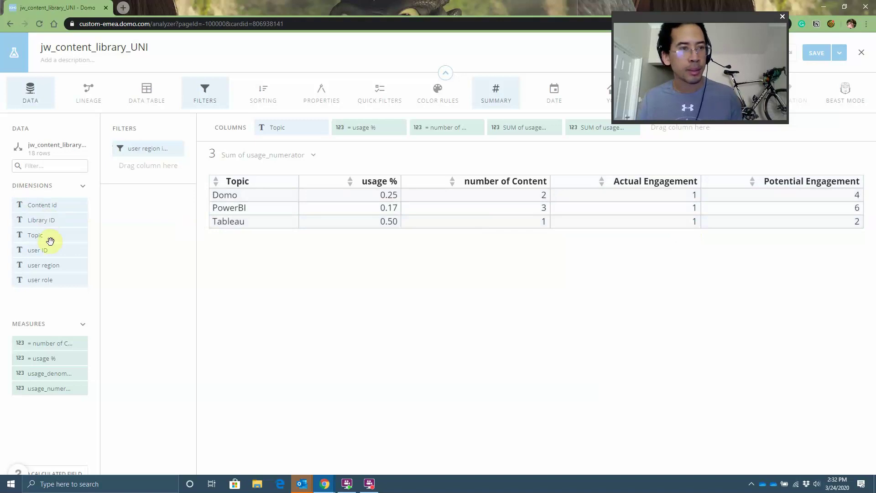
# Briefly add user ID as a table column, then remove it again.
pyautogui.moveTo(49, 251); pyautogui.dragTo(362, 128)
pyautogui.click(371, 128)
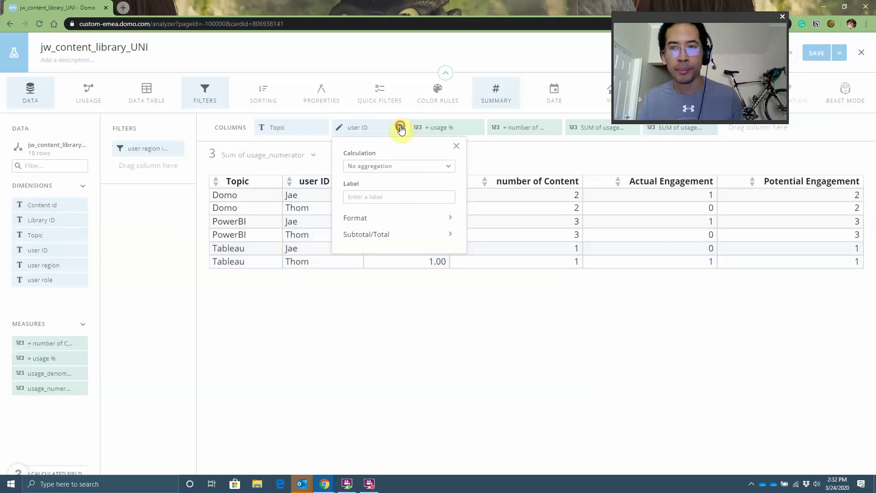
pyautogui.click(400, 128)
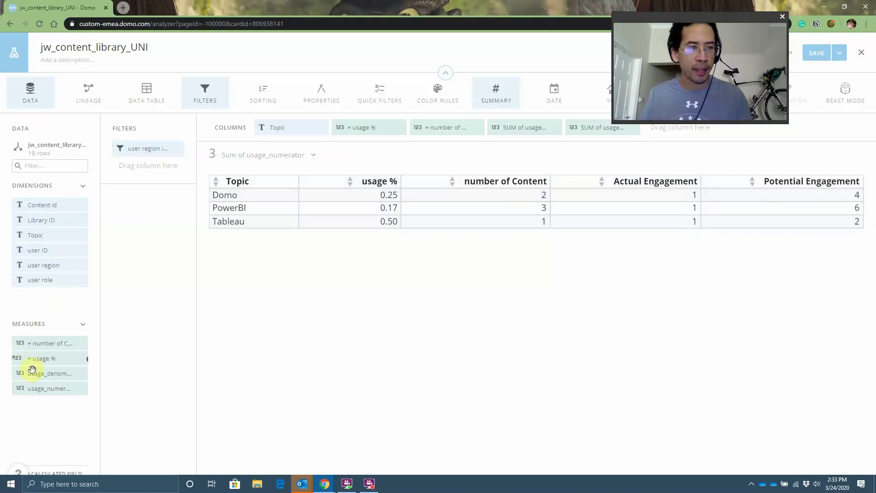
# Create the 'count users' field as count(distinct `user ID`) and place it after number of Content.
pyautogui.click(48, 474)
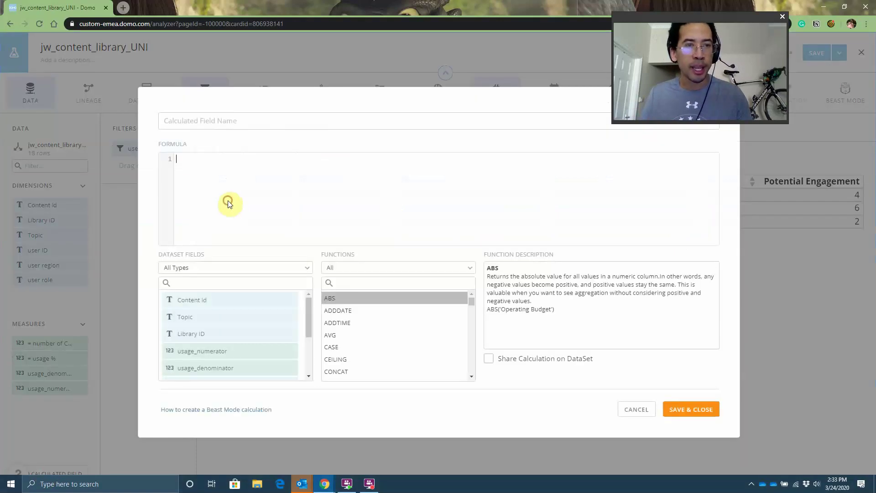
pyautogui.write('count(dis')
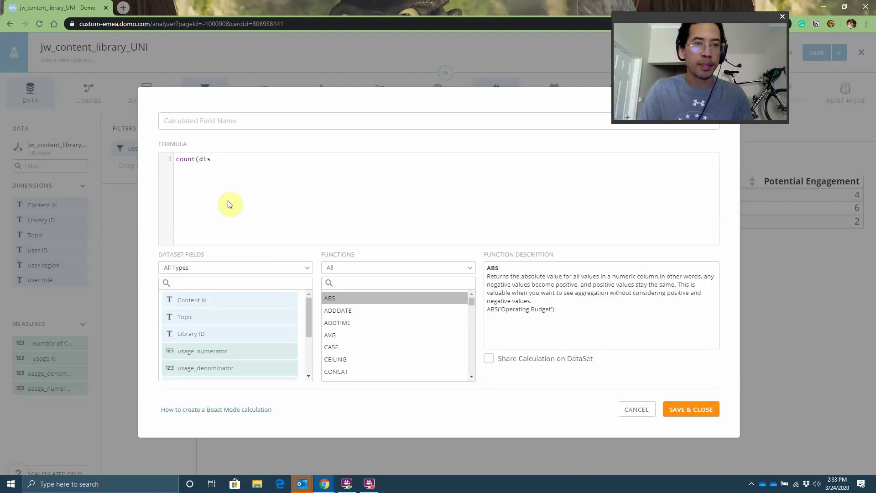
pyautogui.write('tinct `user ID`')
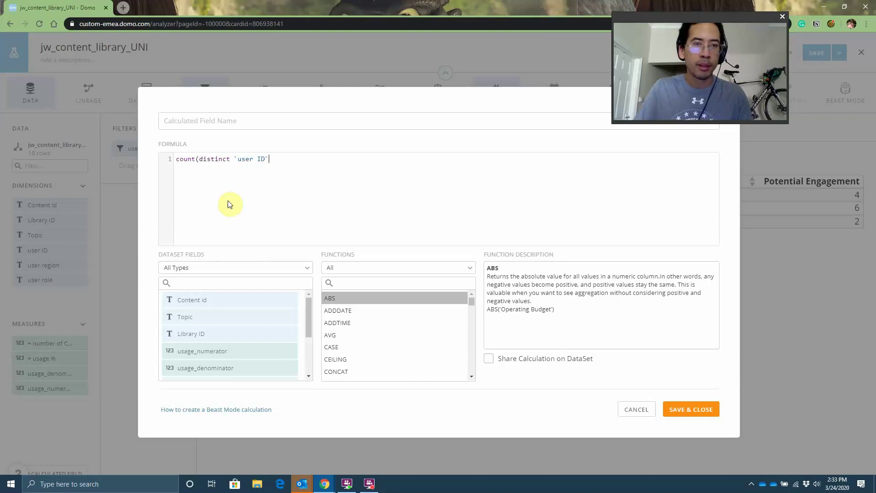
pyautogui.write(')')
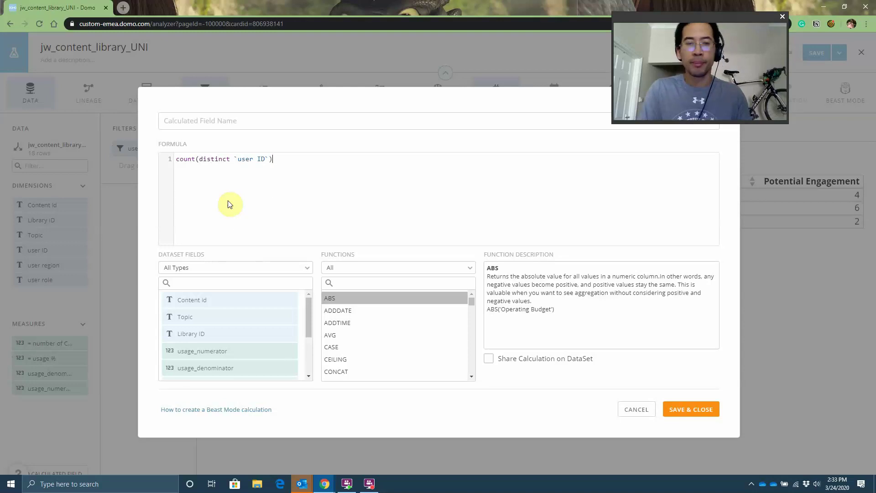
pyautogui.click(325, 120)
pyautogui.write('count users')
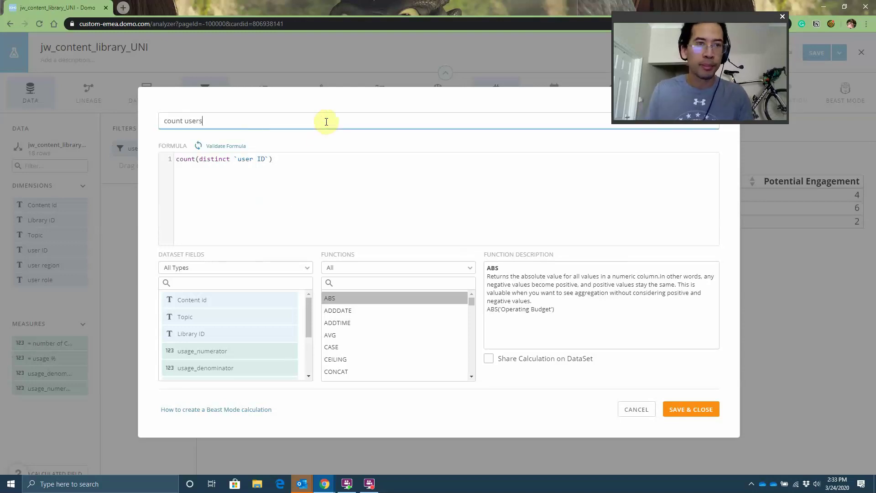
pyautogui.click(698, 411)
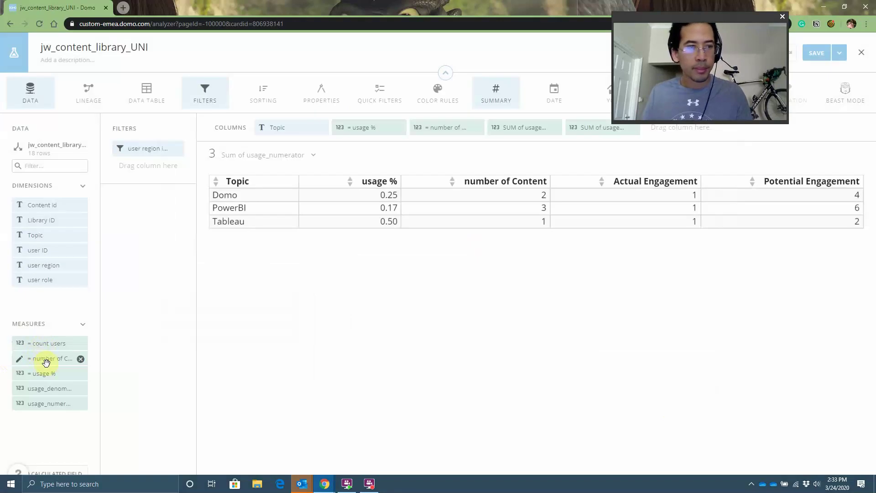
pyautogui.moveTo(47, 344); pyautogui.dragTo(505, 131)
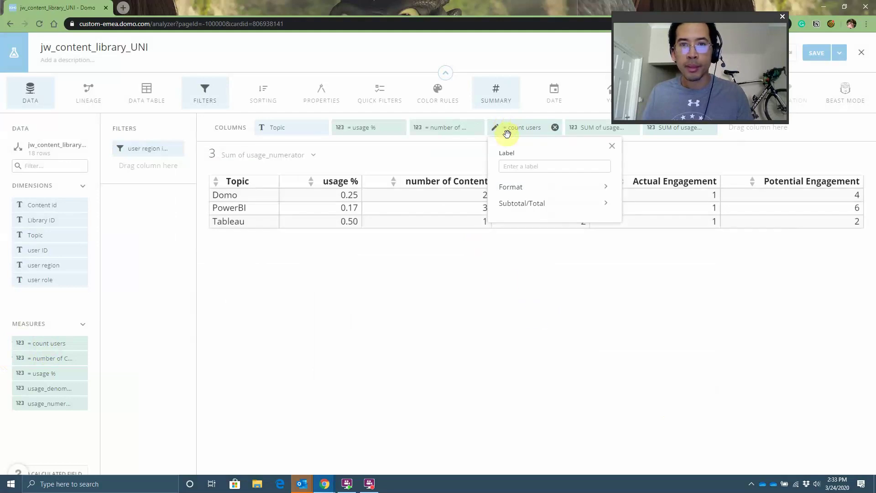
pyautogui.click(486, 299)
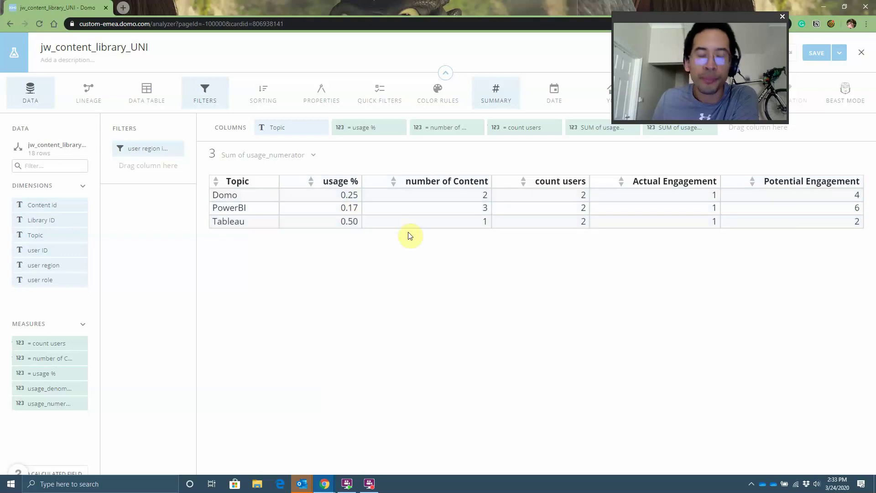
# Switch to the Dojo forum thread on calculating usage %.
pyautogui.hotkey('alt', 'Tab')
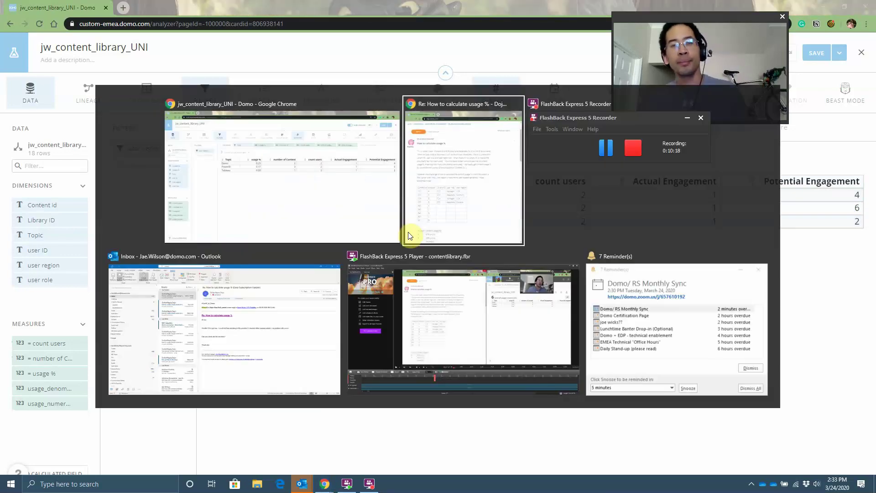